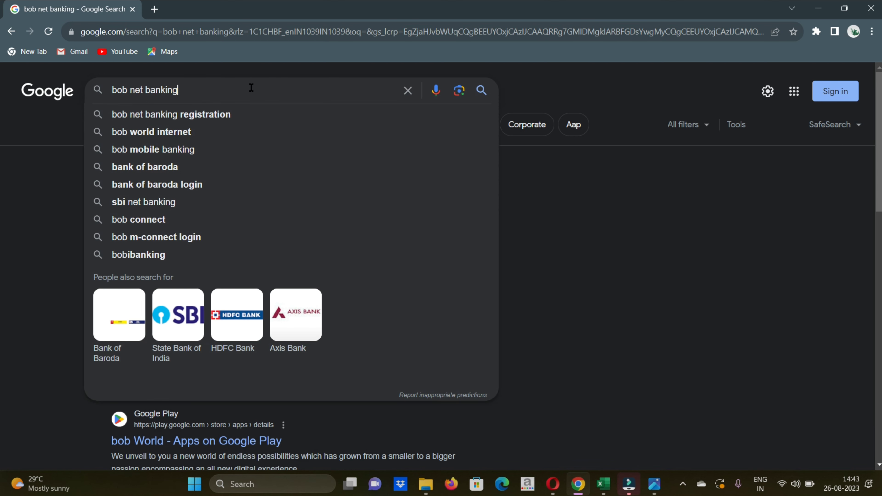
Search Google for "bob net banking" and open the bob World Internet (Net Banking) India login page from the Bank of Baroda site.
key("Return")
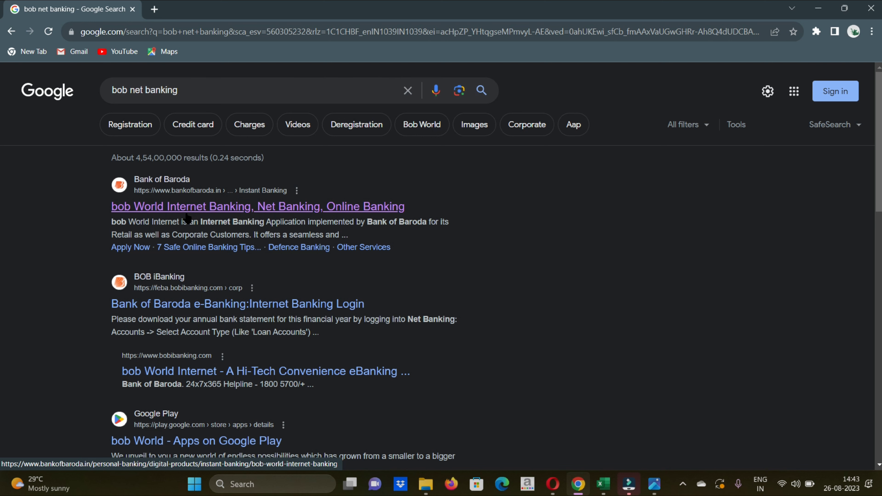
left_click(258, 207)
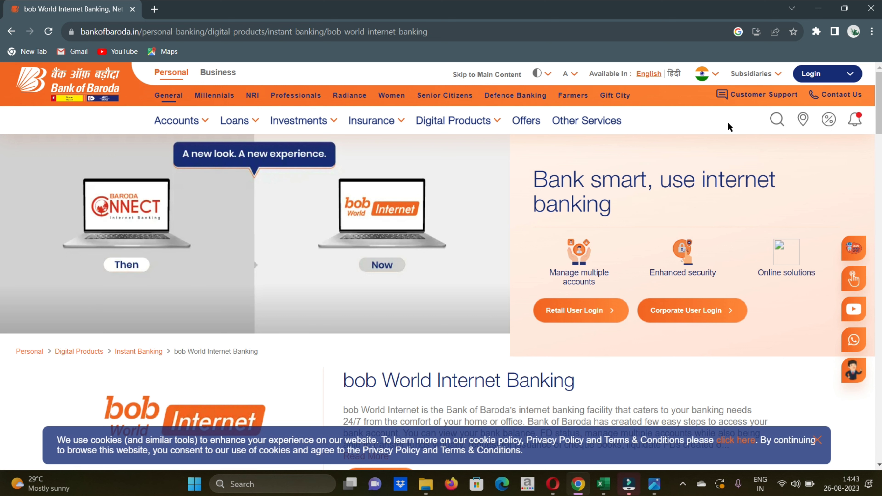
left_click(847, 75)
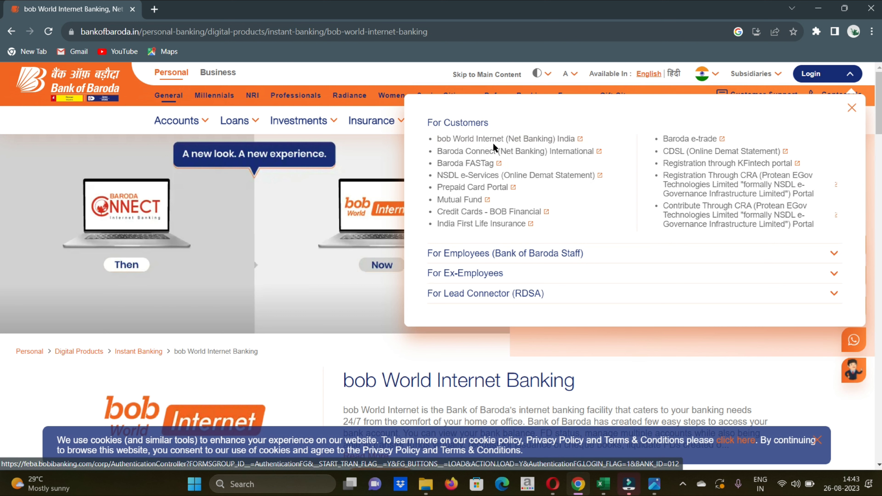
left_click(529, 137)
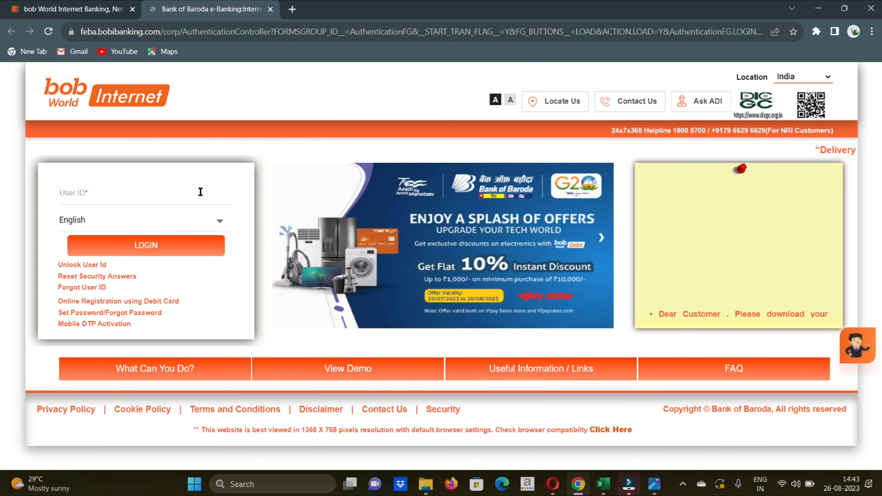
Open the Forgot User ID form from the net banking login page.
left_click(116, 198)
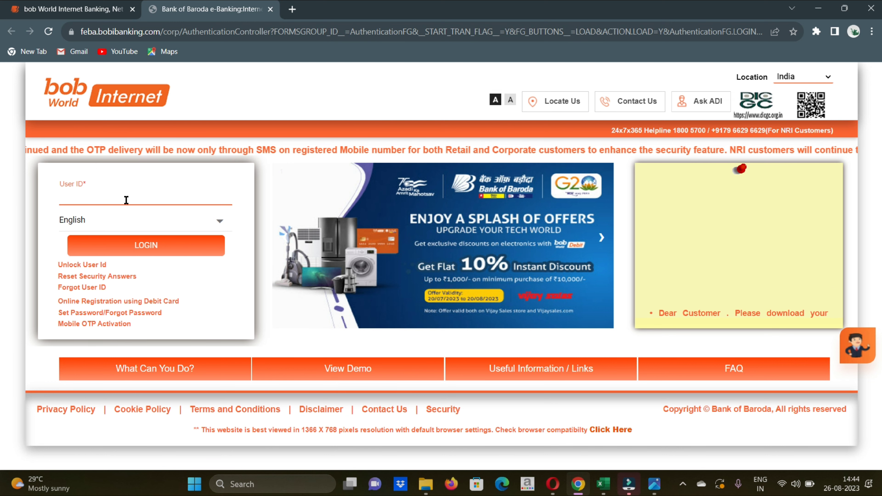
left_click(102, 196)
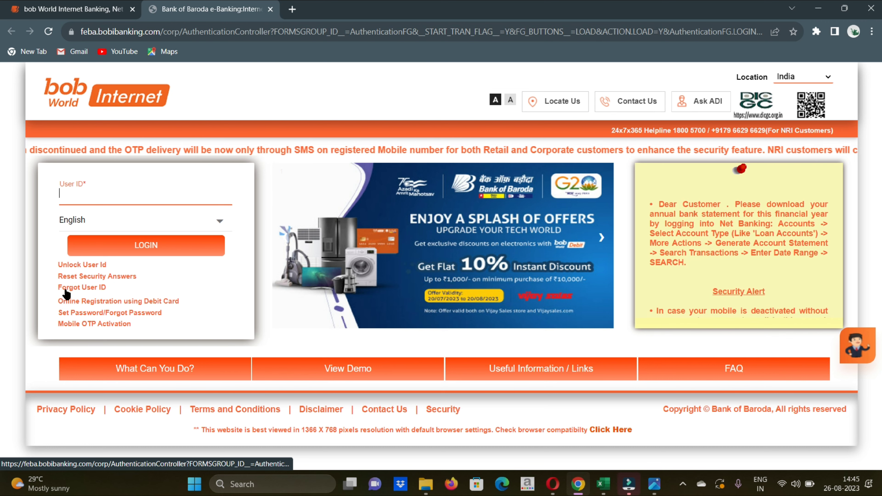
left_click(96, 288)
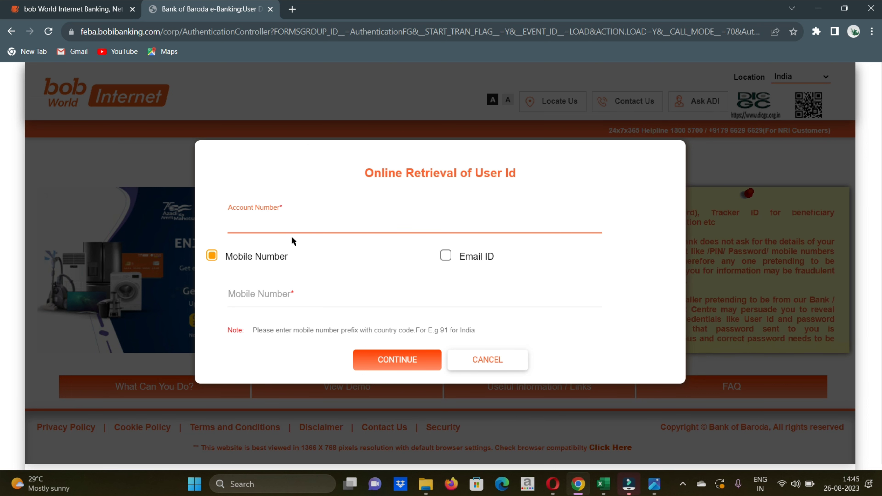
Examine the Account Number field and the Email ID and Mobile Number options for User ID retrieval, keeping Mobile Number selected.
left_click(316, 221)
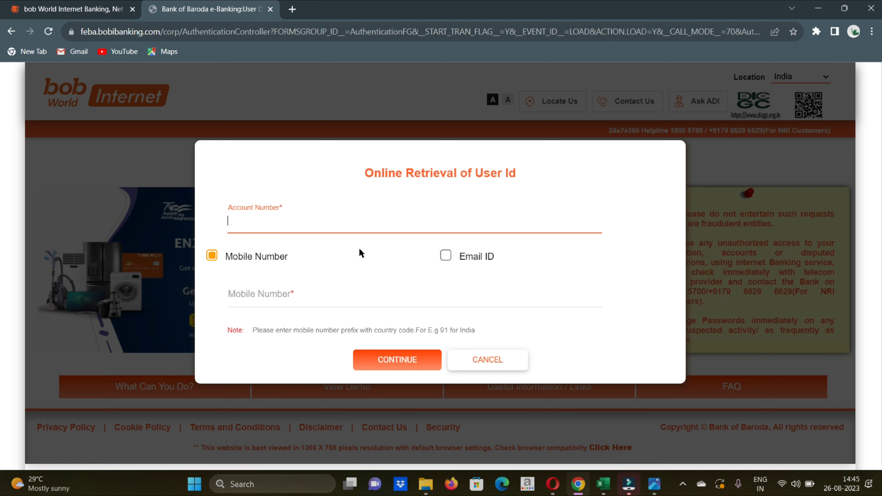
left_click(446, 257)
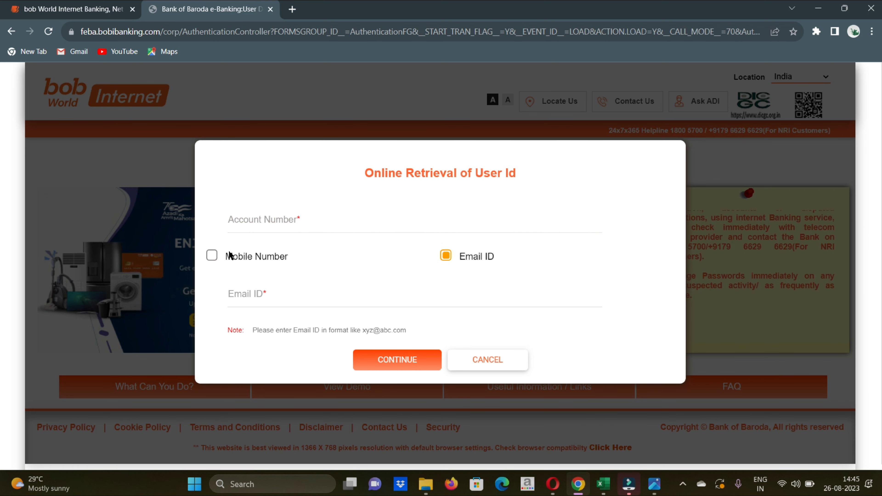
left_click(212, 255)
key("Right")
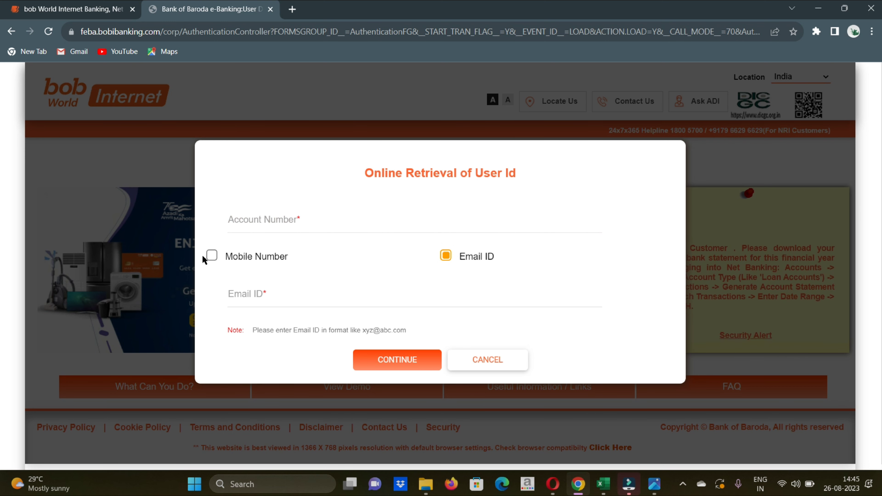
key("Left")
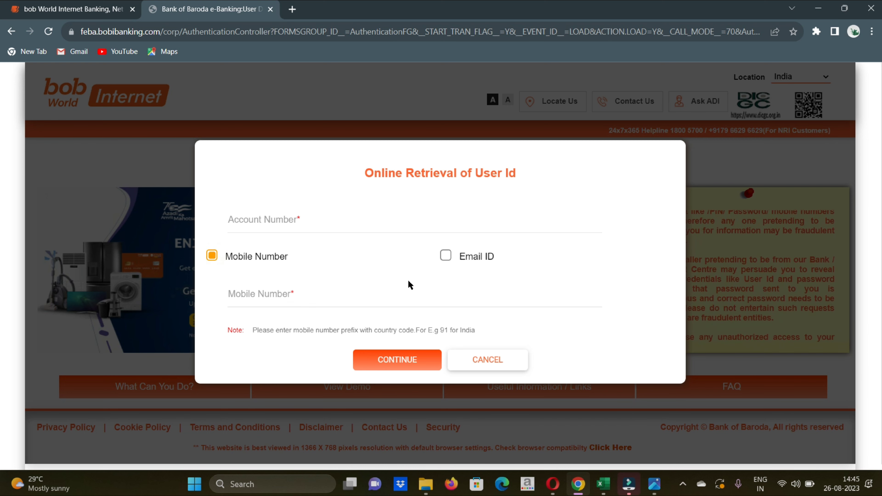
left_click(315, 302)
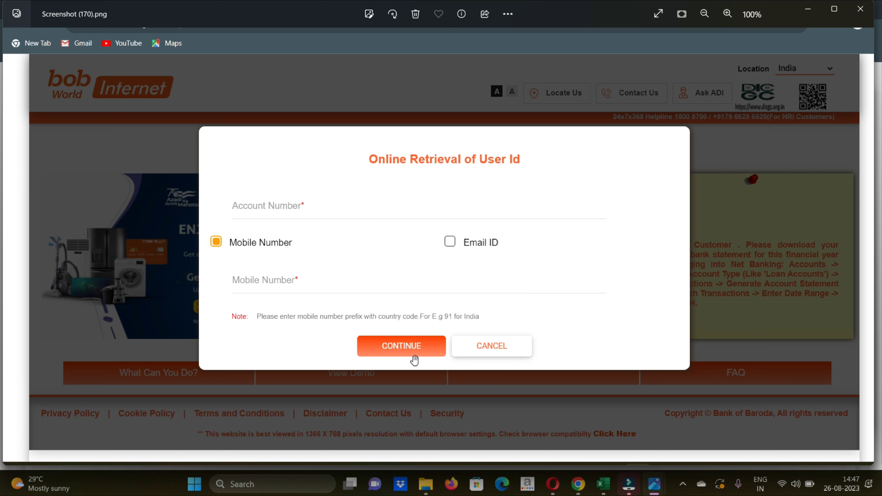
In Photos, go through the screenshots of User ID retrieval, from the OTP entry to the login page with the User ID filled in.
key("Right")
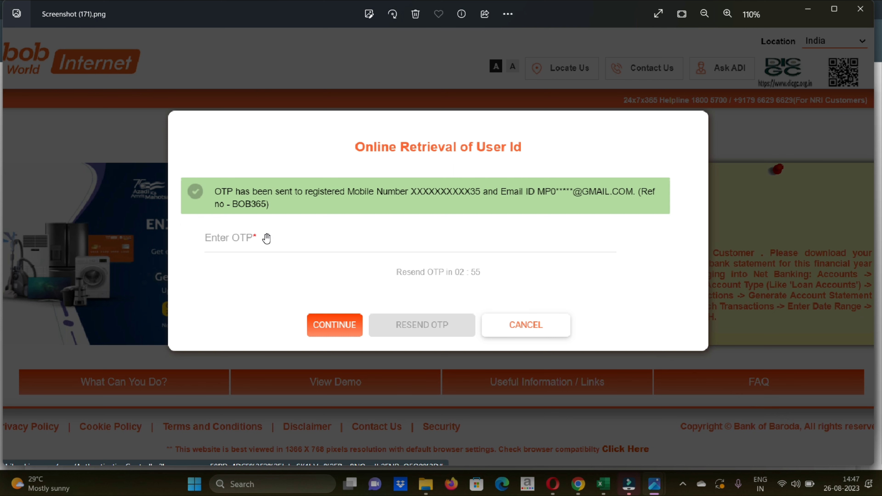
key("Right")
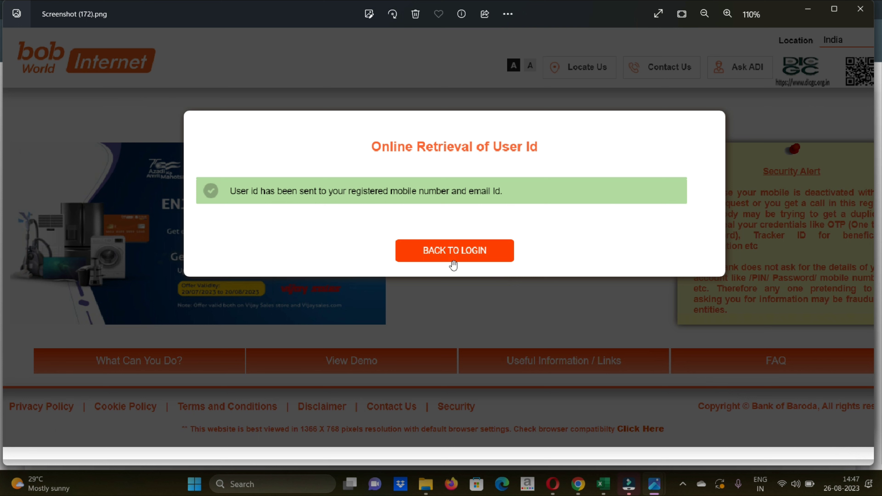
key("Right")
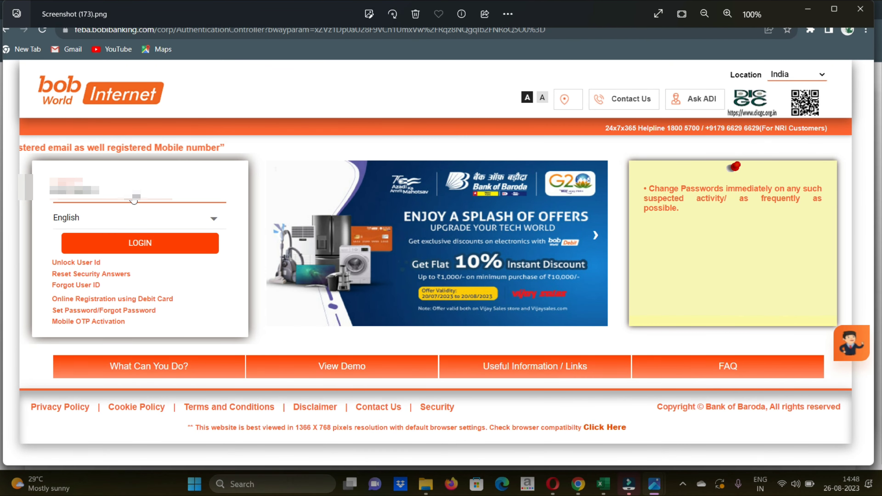
scroll(121, 204, "up", 1)
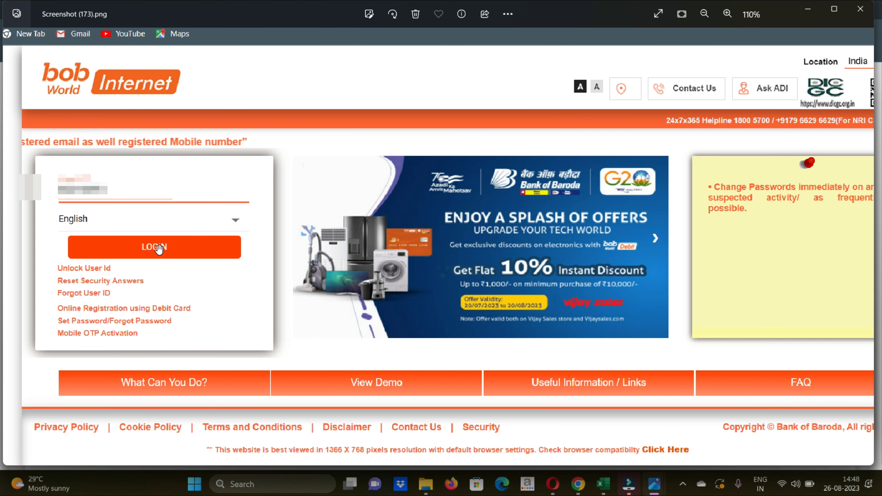
View the screenshots from the sign-on password page through the Email & Mobile OTP reset option to the Set Password using Mobile No form.
key("Right")
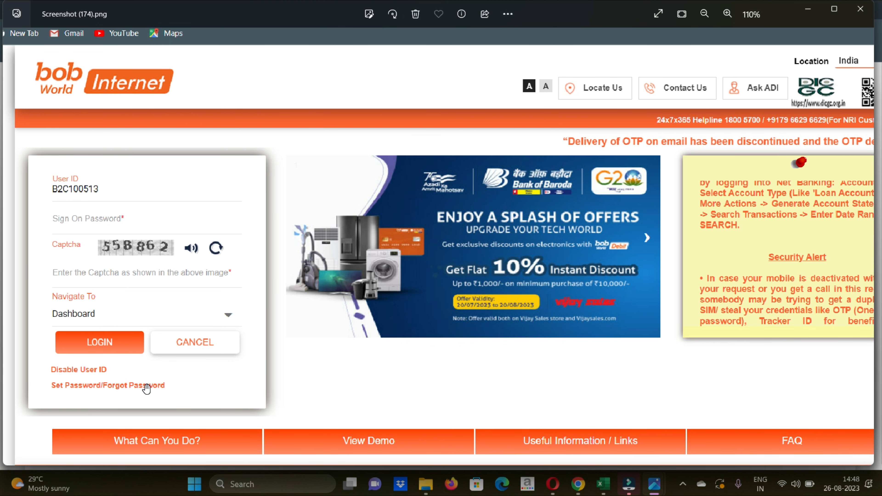
key("Right")
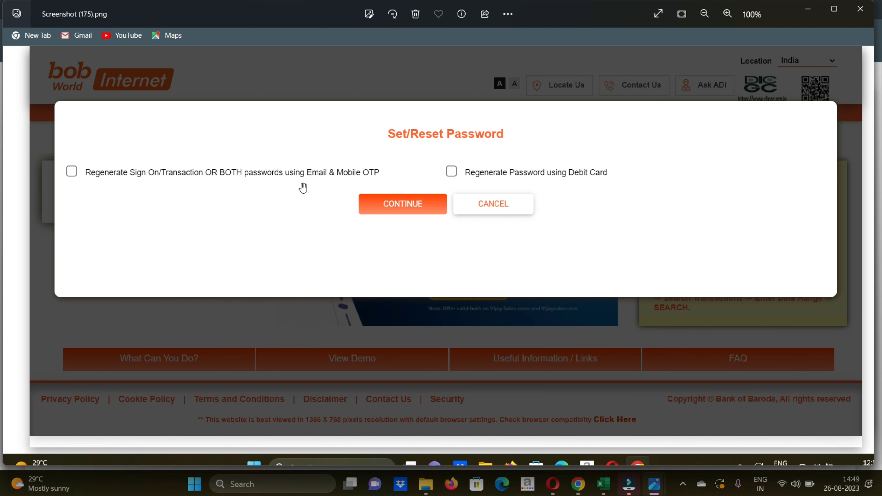
key("Right")
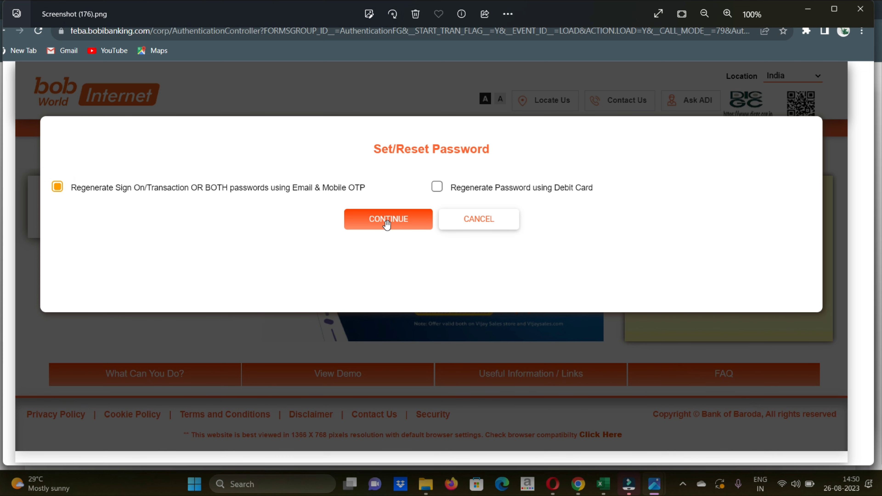
key("Right")
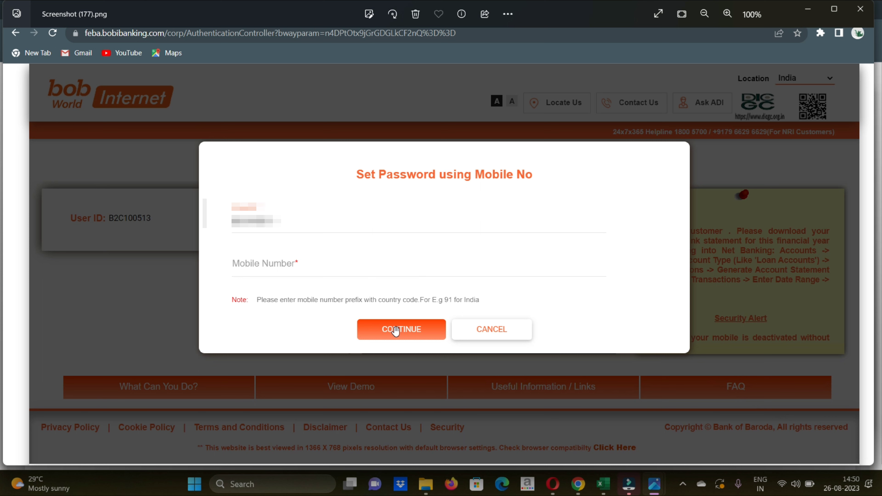
View the screenshots of mobile and email OTP entry and of choosing Reset Signon & Transaction Password.
key("Right")
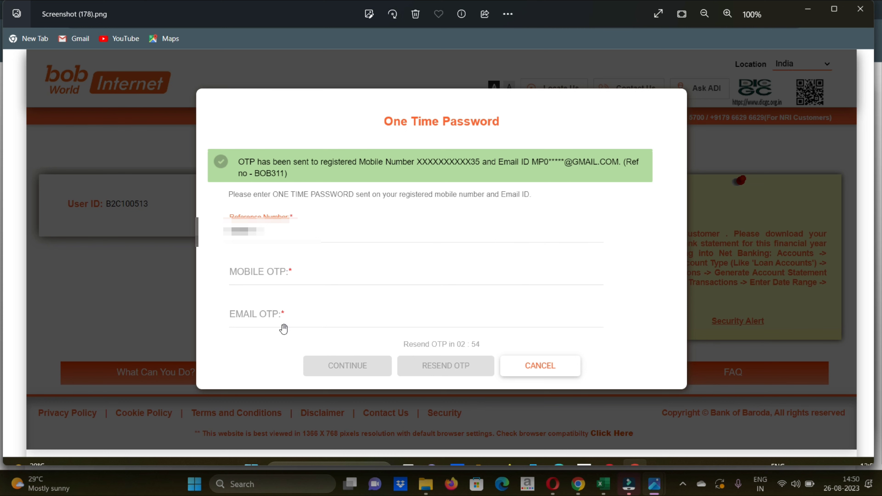
key("Right")
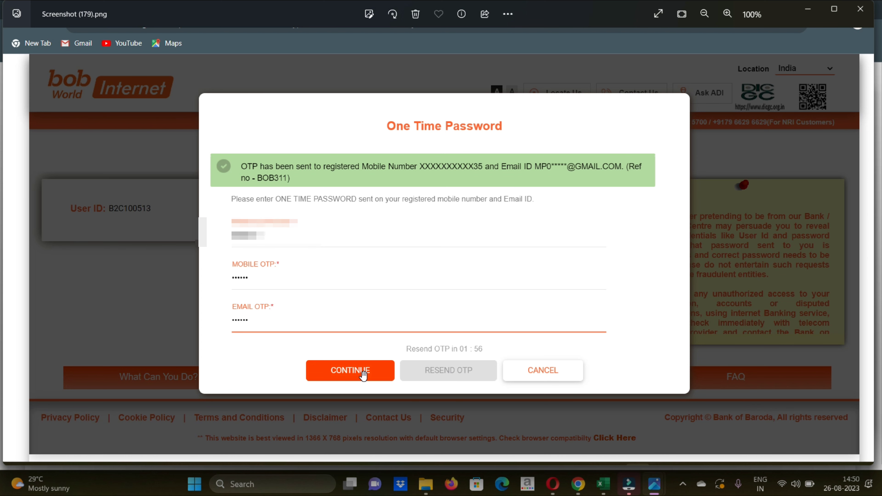
key("Right")
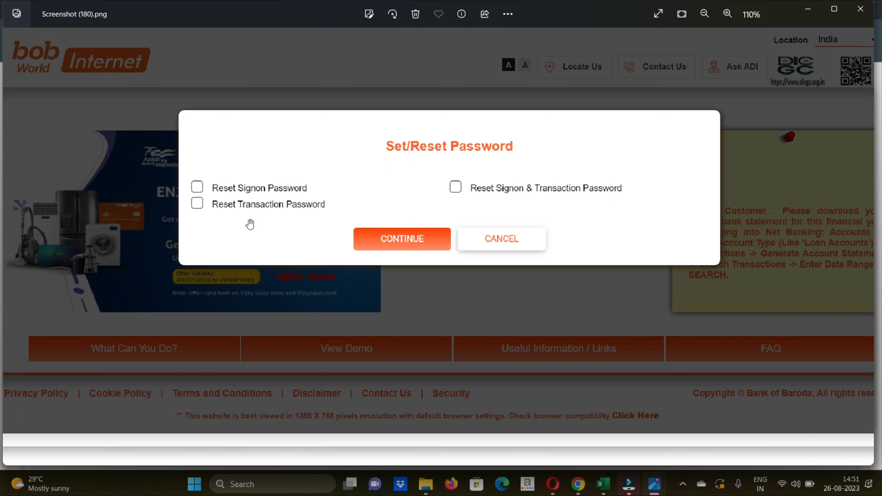
key("Right")
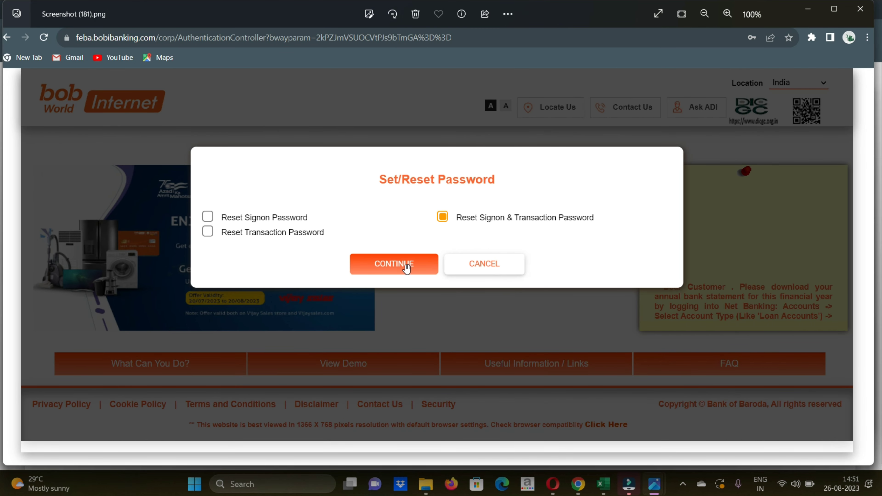
Examine the Password Policy requirements for the new password in the next screenshot.
key("Right")
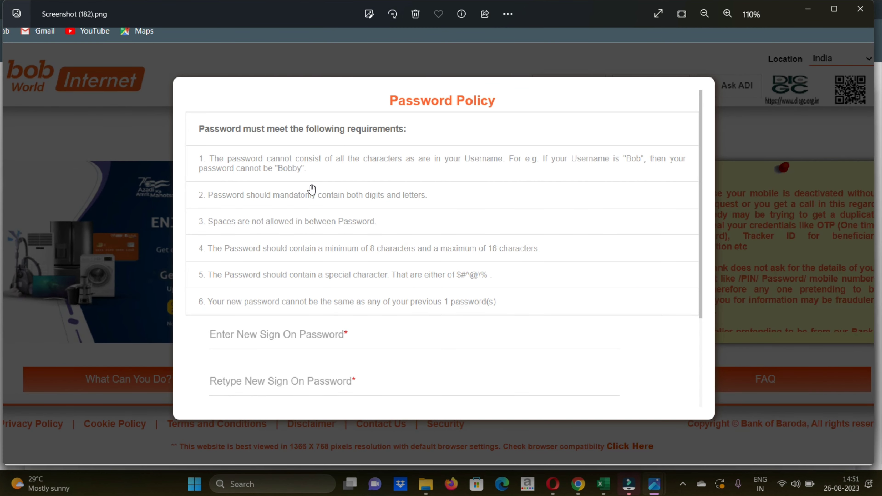
scroll(258, 238, "down", 1)
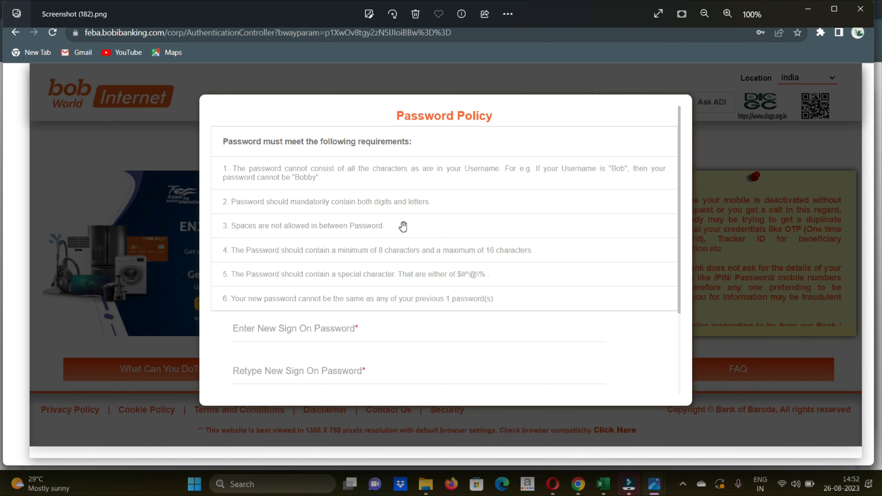
left_click_drag(403, 226, 323, 171)
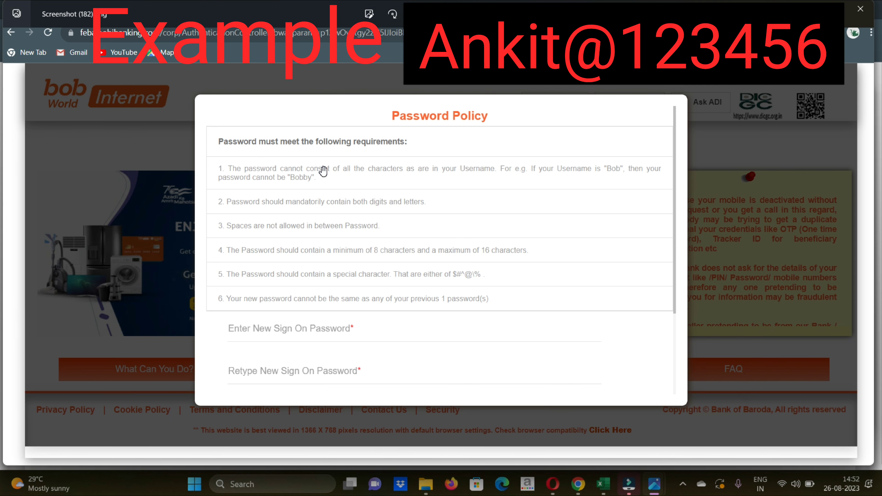
View the remaining screenshots, from entering the new sign-on and transaction passwords to returning to the login page.
key("Right")
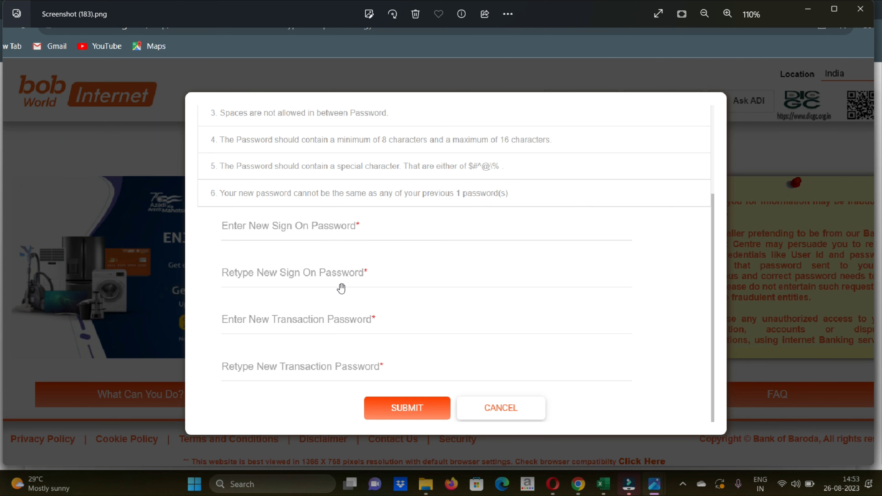
key("Right")
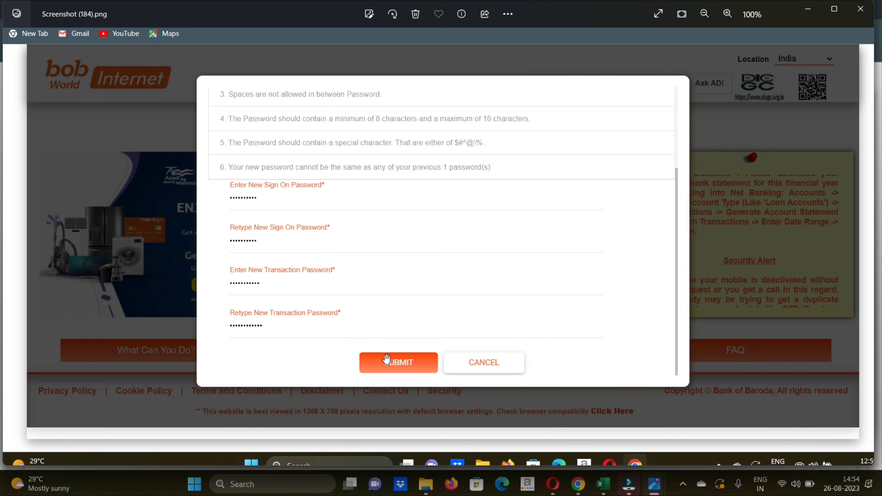
key("Right")
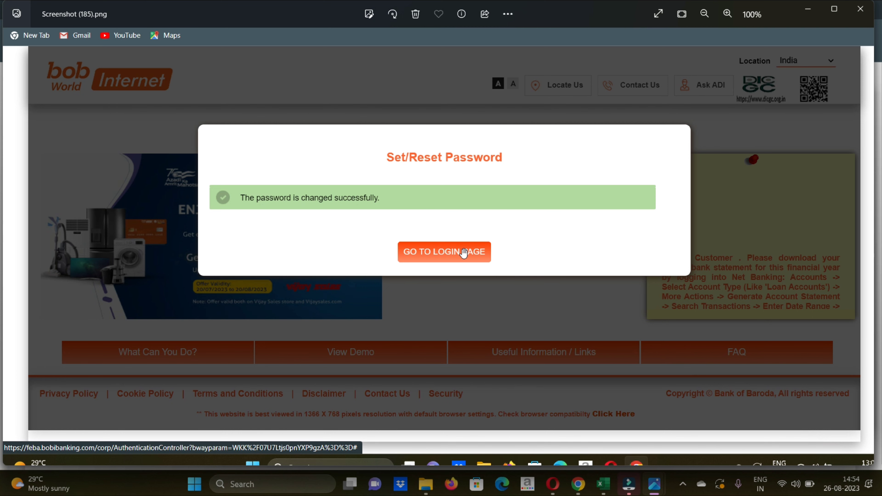
key("Right")
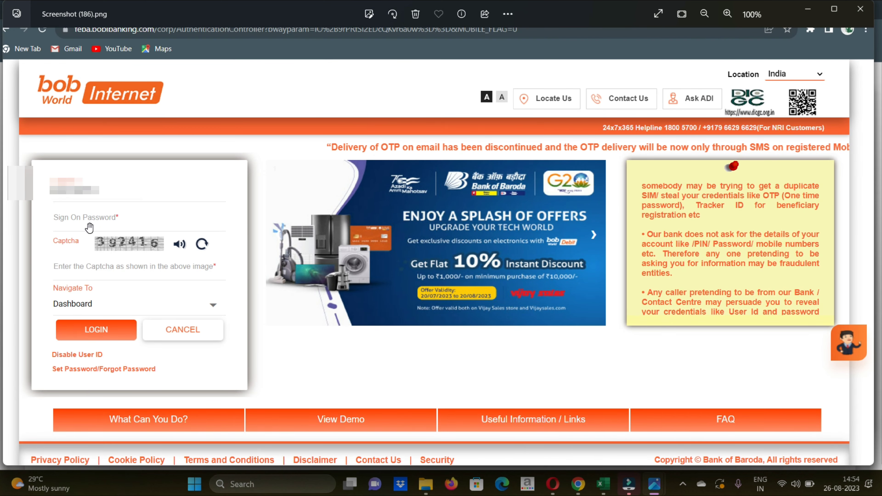